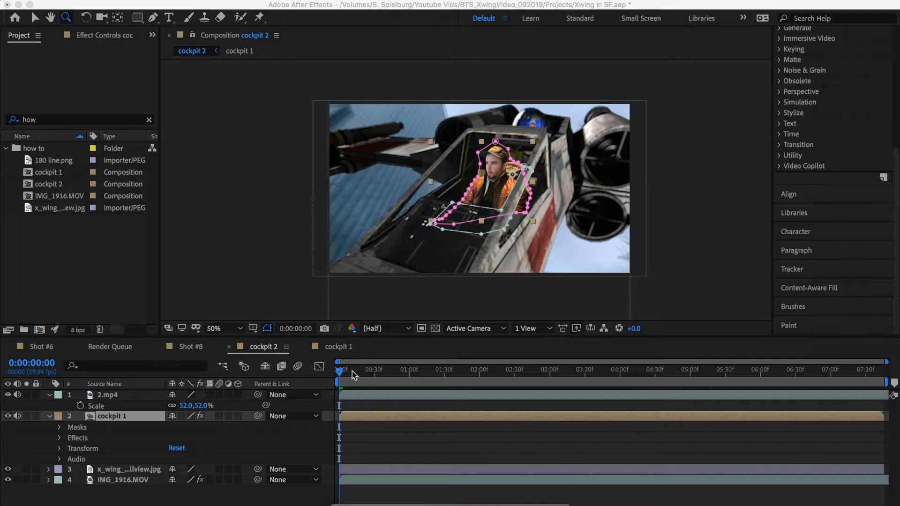
# Step: Scrub through the finished cockpit 2 composite and return to the first frame
pyautogui.click(342, 373)
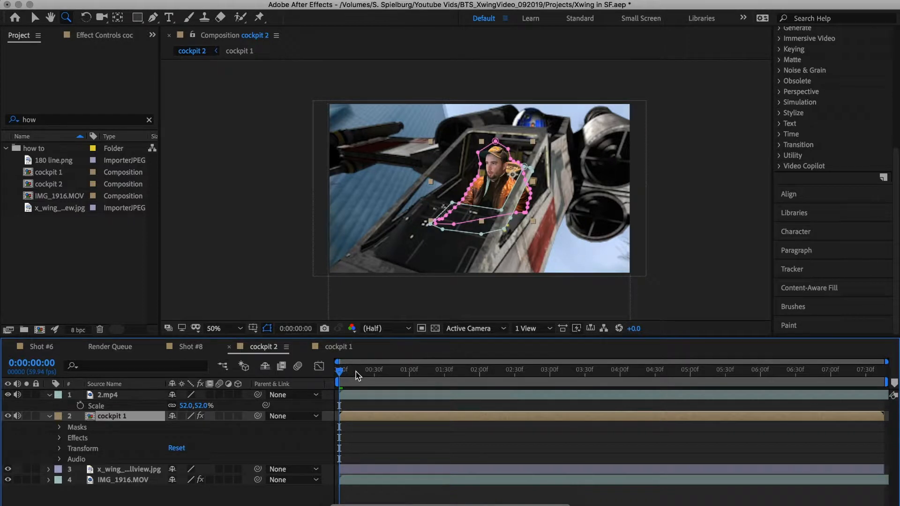
pyautogui.click(350, 373)
pyautogui.moveTo(350, 375); pyautogui.dragTo(500, 375)
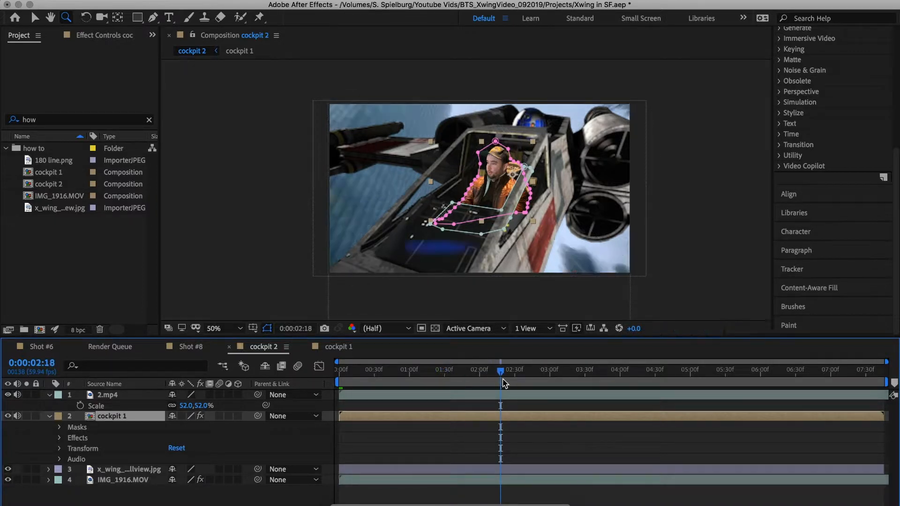
pyautogui.moveTo(501, 373); pyautogui.dragTo(338, 375)
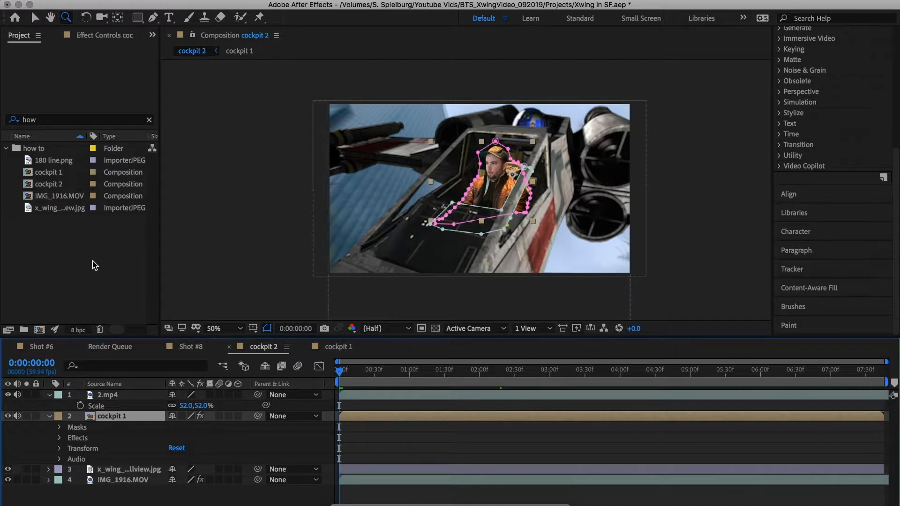
# Step: Create a new composition from cockpit 1 and apply the Keylight (1.2) effect to its layer
pyautogui.moveTo(48, 173); pyautogui.dragTo(39, 330)
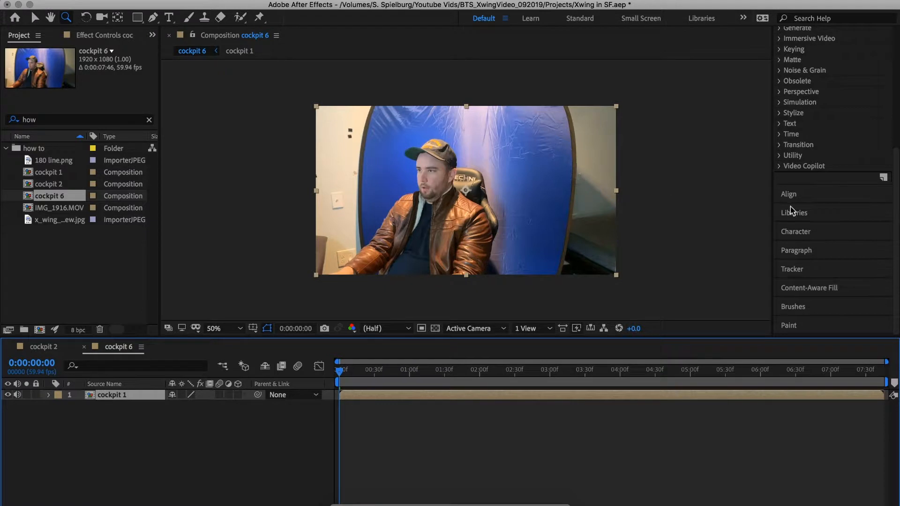
pyautogui.scroll(10, 821, 105)
pyautogui.click(808, 109)
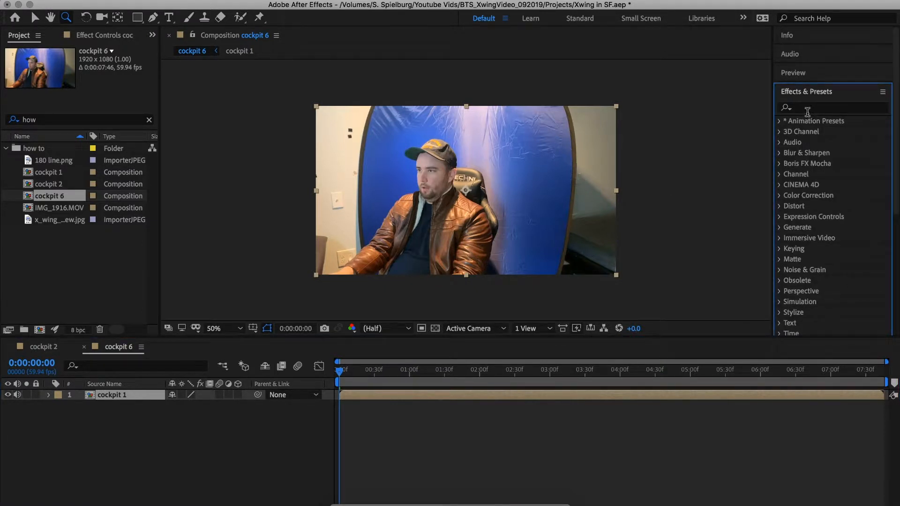
pyautogui.click(807, 109)
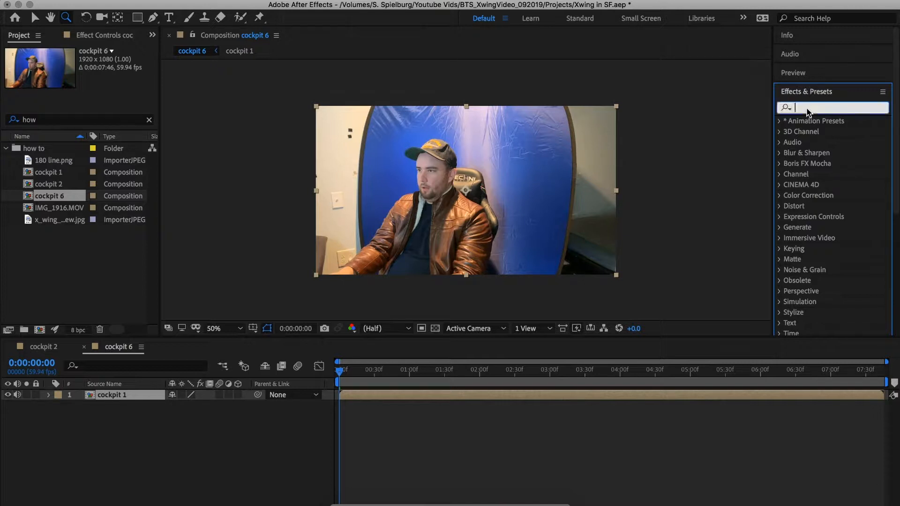
pyautogui.write('key')
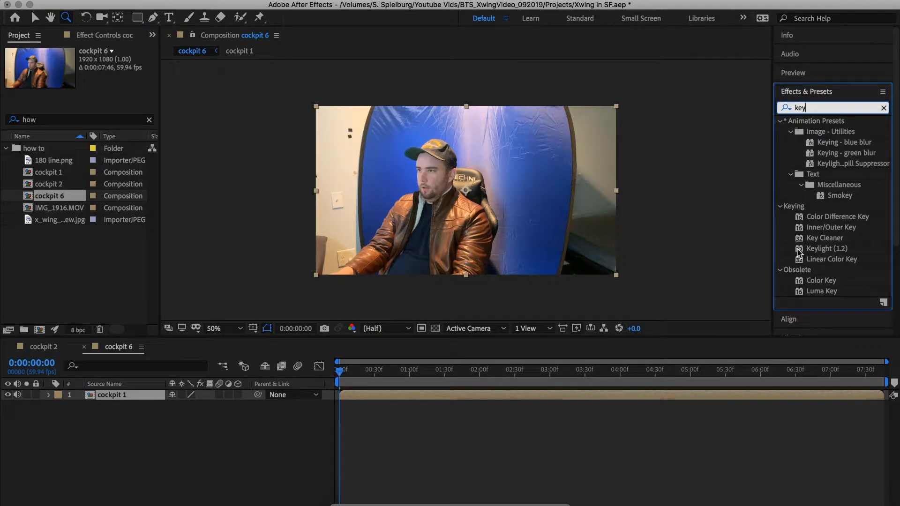
pyautogui.moveTo(799, 251); pyautogui.dragTo(462, 214)
pyautogui.press('v')
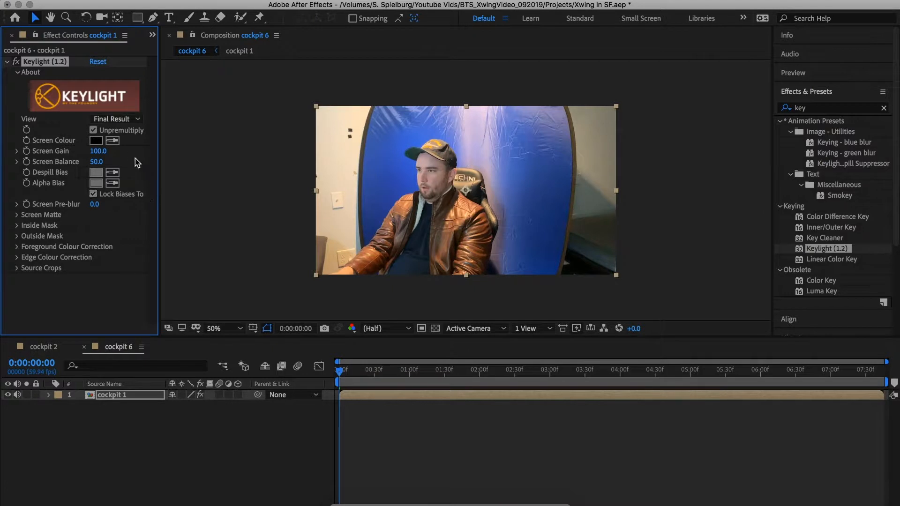
# Step: Sample the blue backdrop as Keylight's Screen Colour and set Clip Black to 50, Clip White to 97 and Clip Rollback to 4
pyautogui.click(112, 141)
pyautogui.click(400, 172)
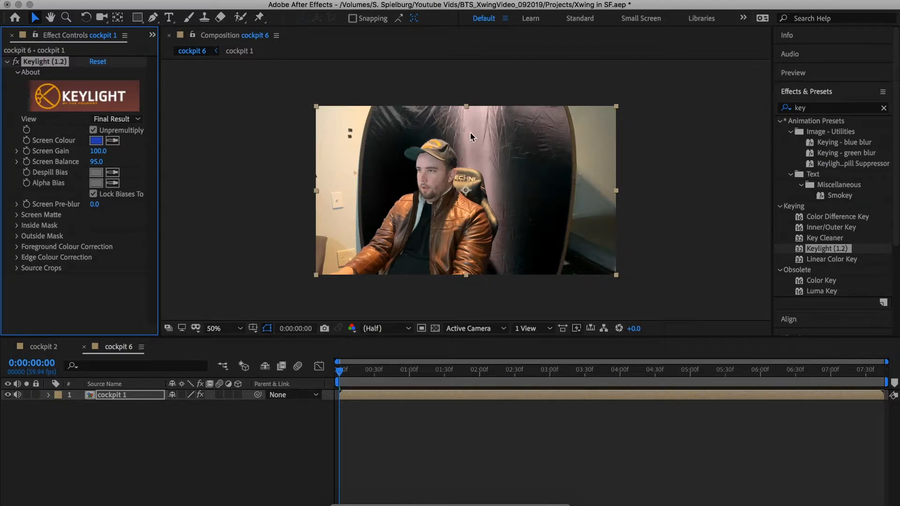
pyautogui.click(16, 215)
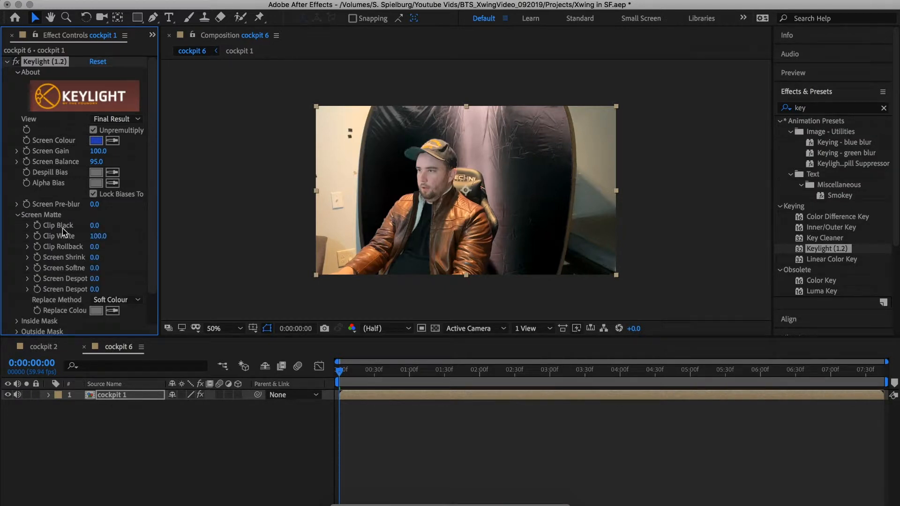
pyautogui.moveTo(93, 228); pyautogui.dragTo(109, 248)
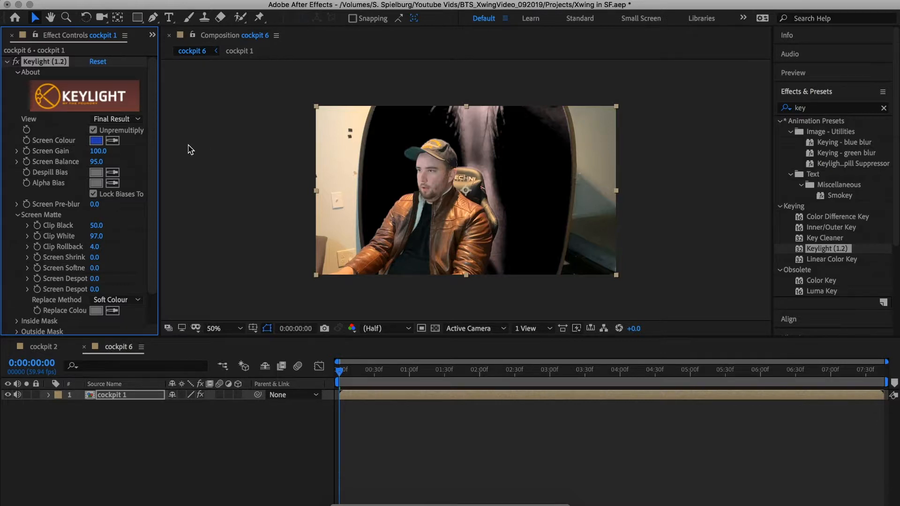
# Step: Draw a closed Pen tool mask around the man and his chair on the cockpit 1 layer to remove the surrounding room
pyautogui.click(153, 17)
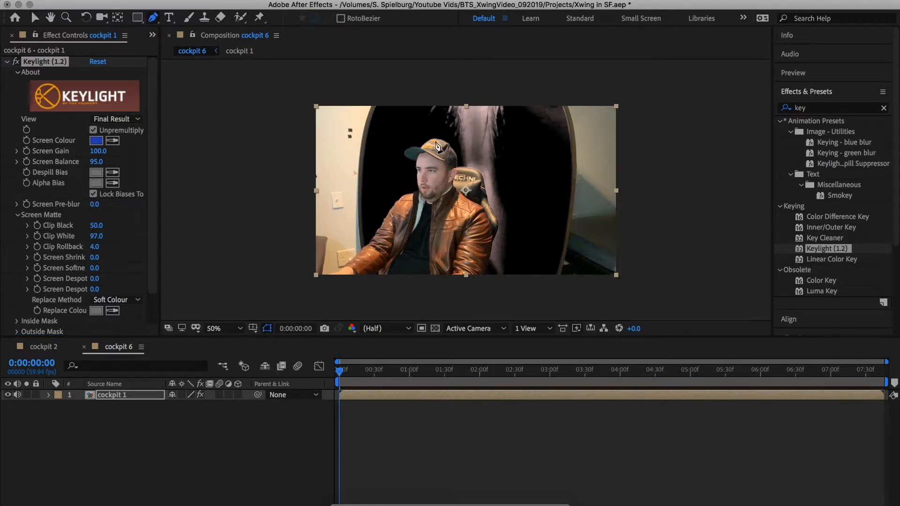
pyautogui.scroll(2, 441, 143)
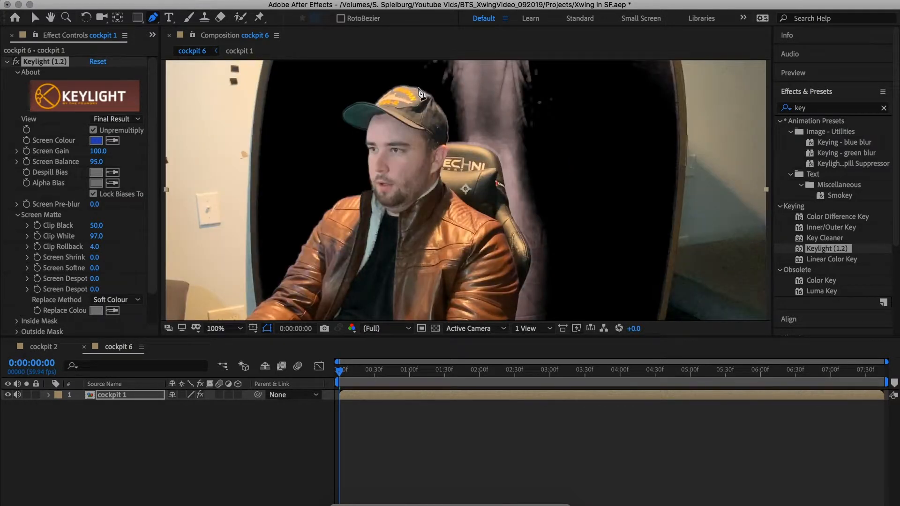
pyautogui.click(419, 87)
pyautogui.click(432, 95)
pyautogui.click(440, 106)
pyautogui.click(448, 122)
pyautogui.click(449, 136)
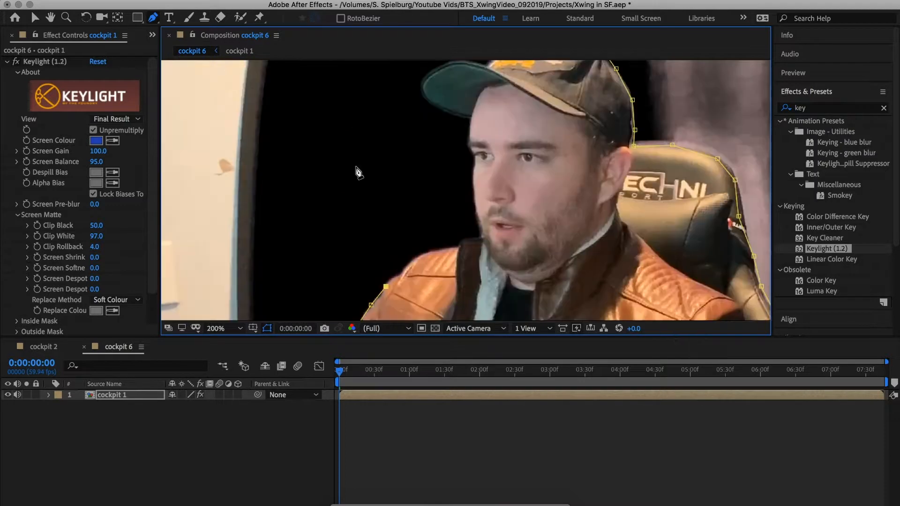
pyautogui.click(356, 167)
pyautogui.scroll(2, 356, 168)
pyautogui.scroll(-3, 356, 168)
pyautogui.click(493, 131)
pyautogui.click(582, 109)
pyautogui.click(603, 129)
pyautogui.scroll(1, 506, 196)
pyautogui.scroll(-3, 504, 193)
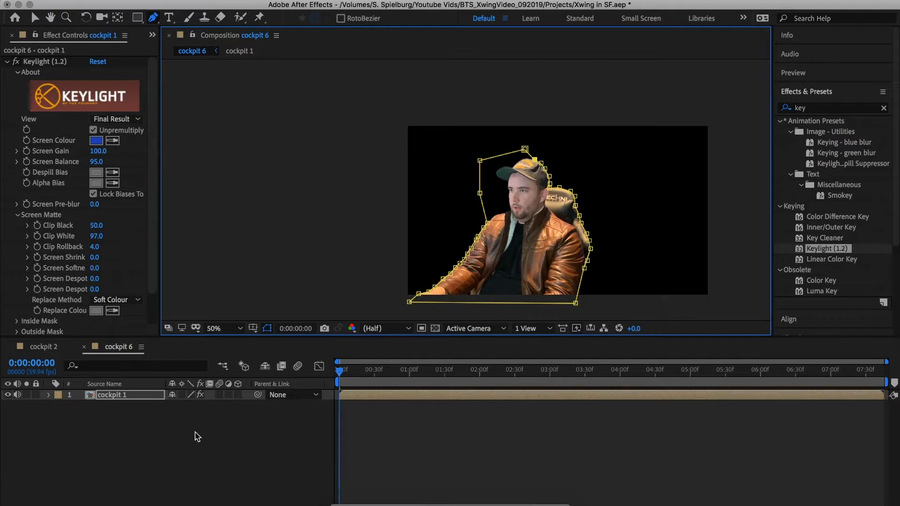
pyautogui.click(171, 465)
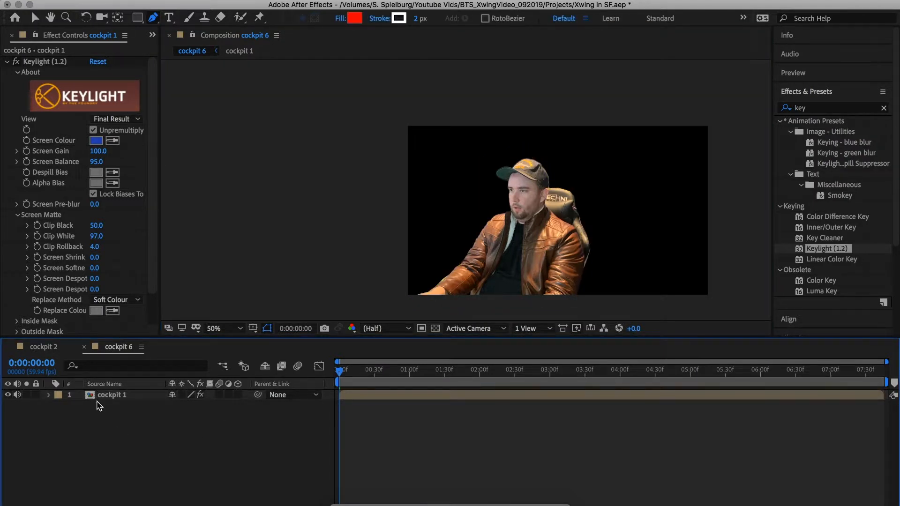
# Step: Add the x_wing JPG image to the composition beneath the cockpit 1 layer
pyautogui.click(41, 34)
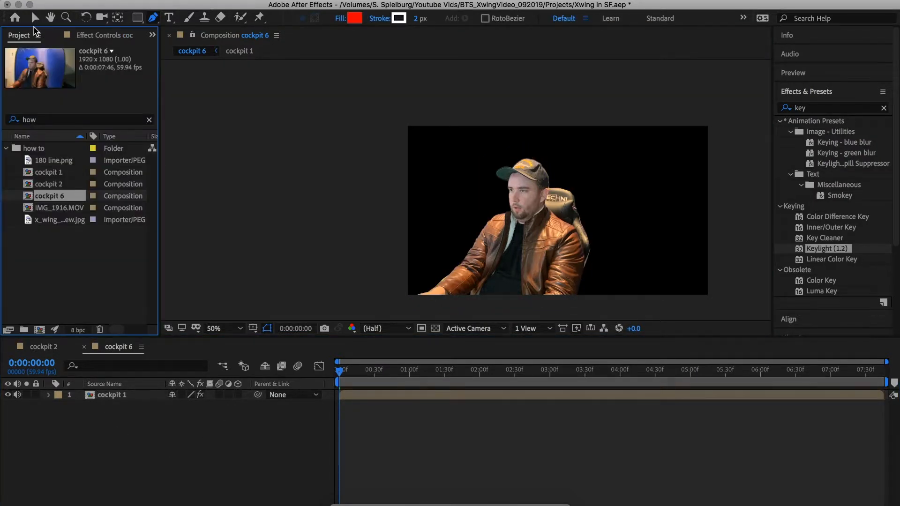
pyautogui.click(49, 208)
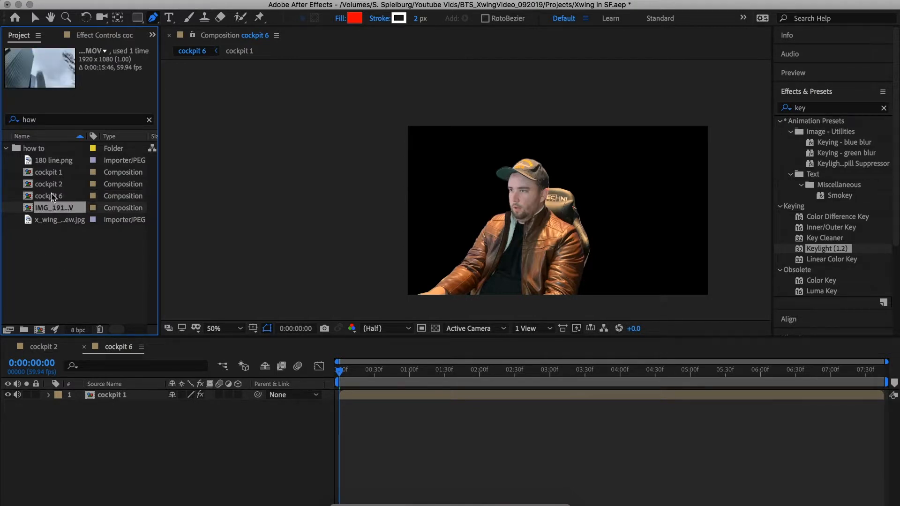
pyautogui.click(51, 220)
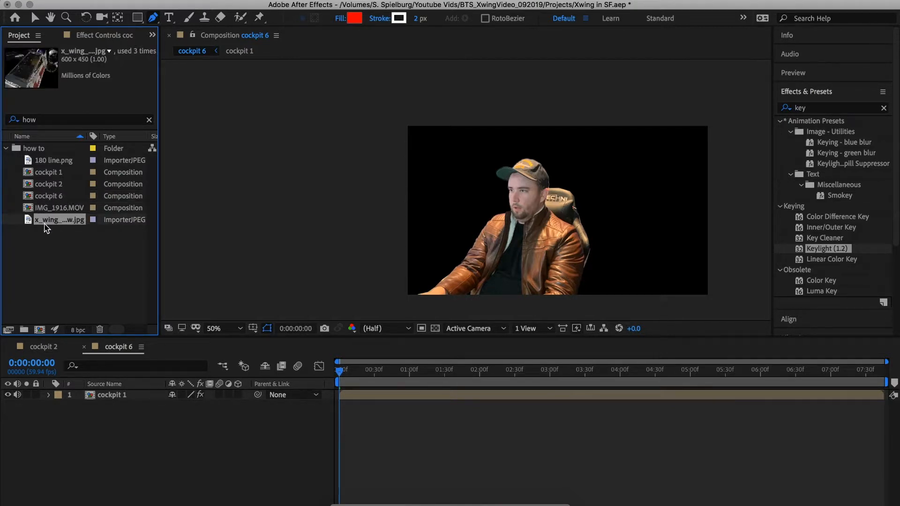
pyautogui.moveTo(48, 225); pyautogui.dragTo(77, 411)
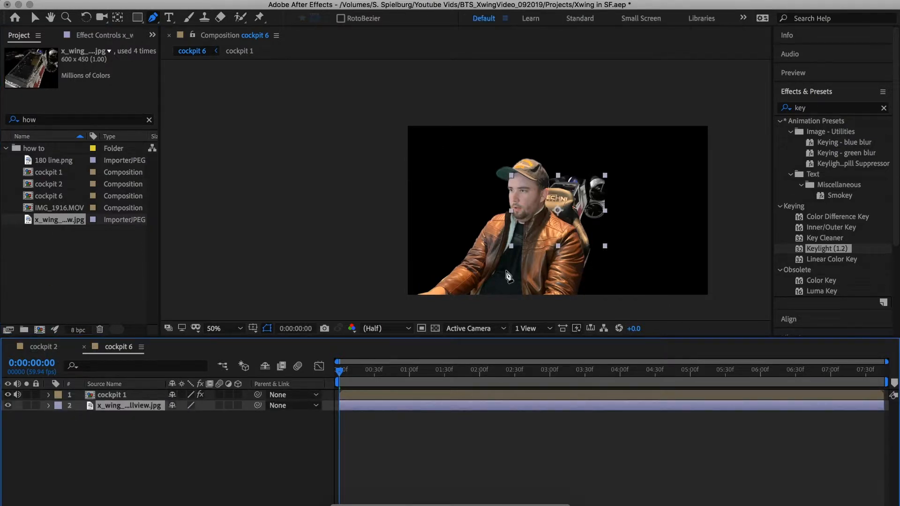
# Step: Scale the X-wing image to 321% and set its position to 956, 712
pyautogui.press('s')
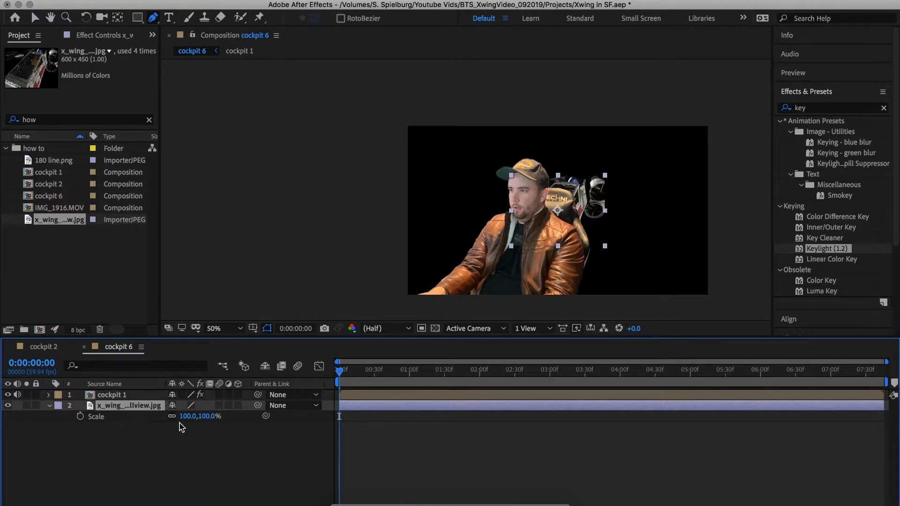
pyautogui.moveTo(186, 416); pyautogui.dragTo(307, 403)
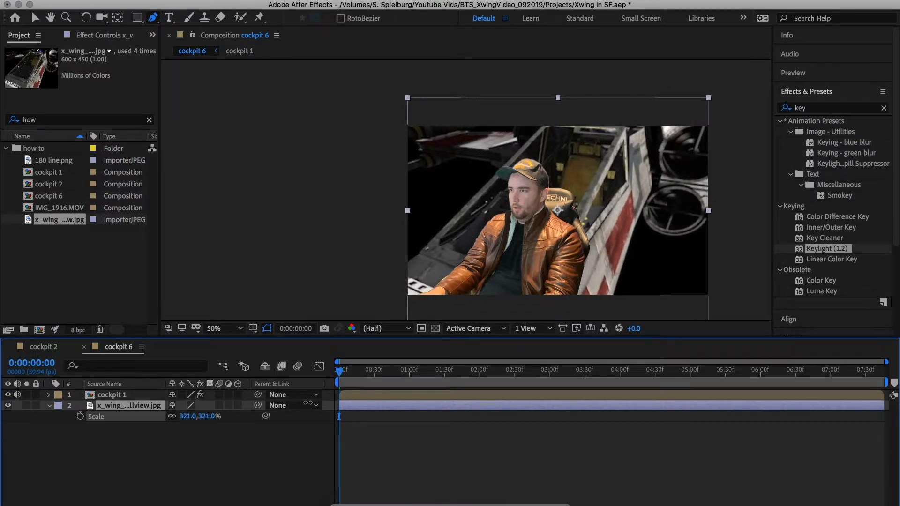
pyautogui.press('p')
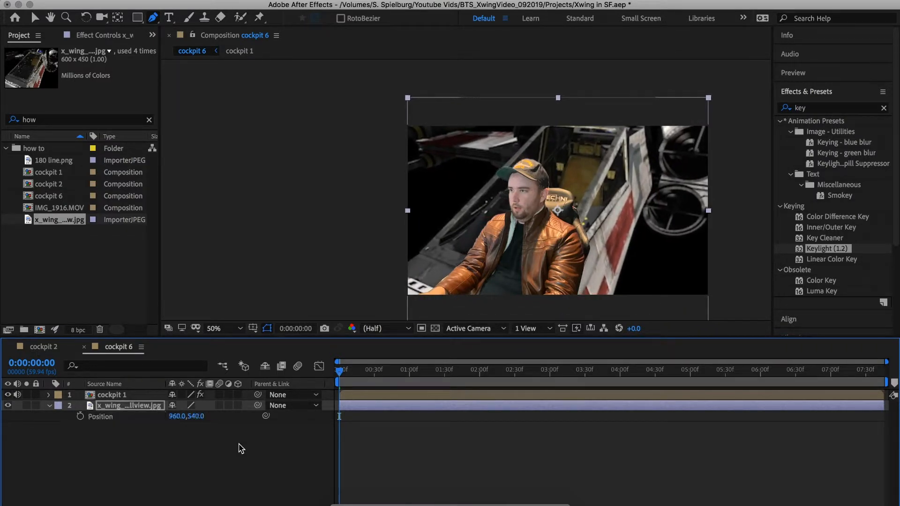
pyautogui.moveTo(175, 418); pyautogui.dragTo(301, 420)
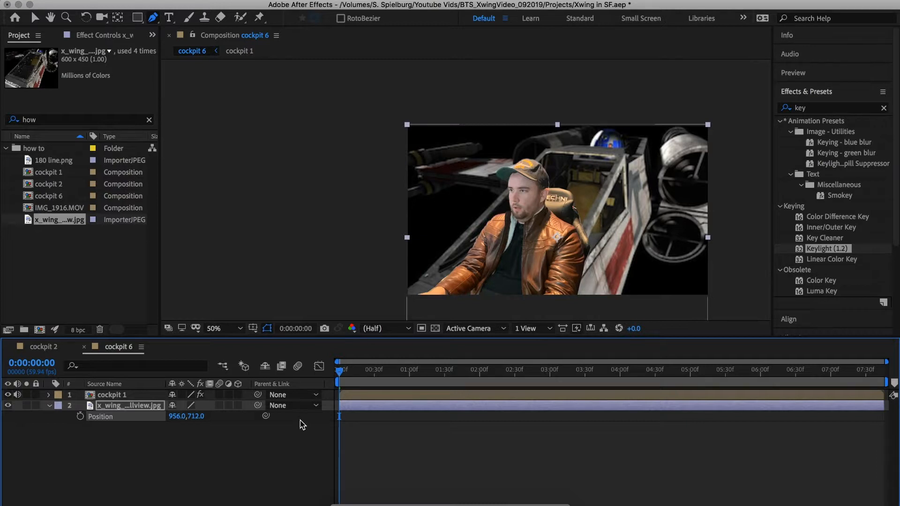
# Step: Scale the cockpit 1 layer to 58% and place the man in the X-wing's cockpit seat
pyautogui.click(122, 397)
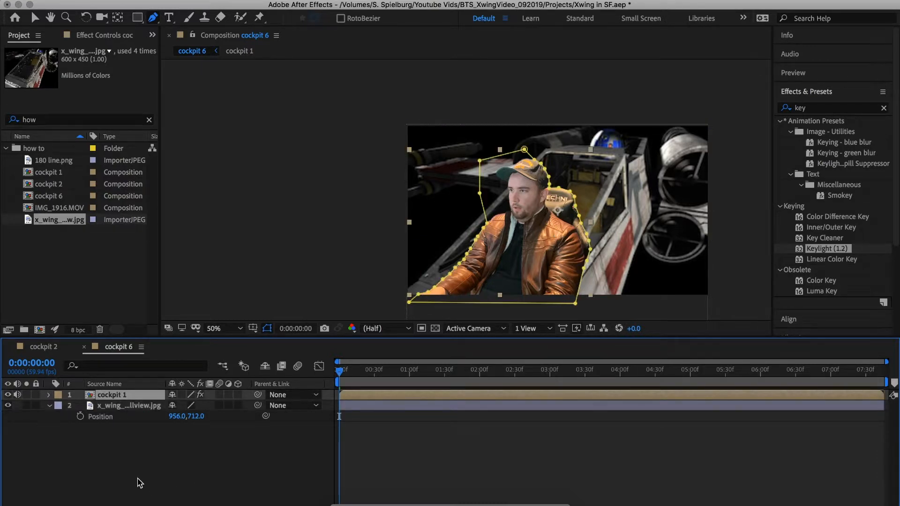
pyautogui.press('s')
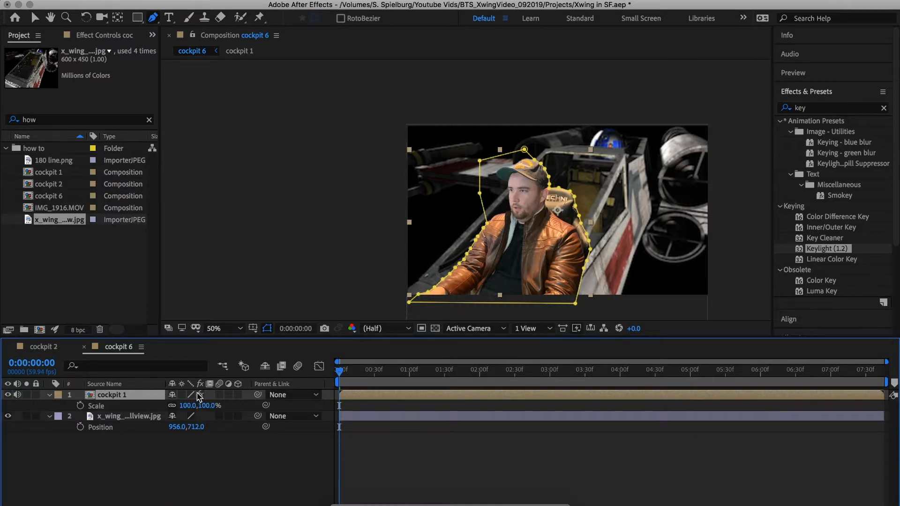
pyautogui.moveTo(185, 405); pyautogui.dragTo(171, 416)
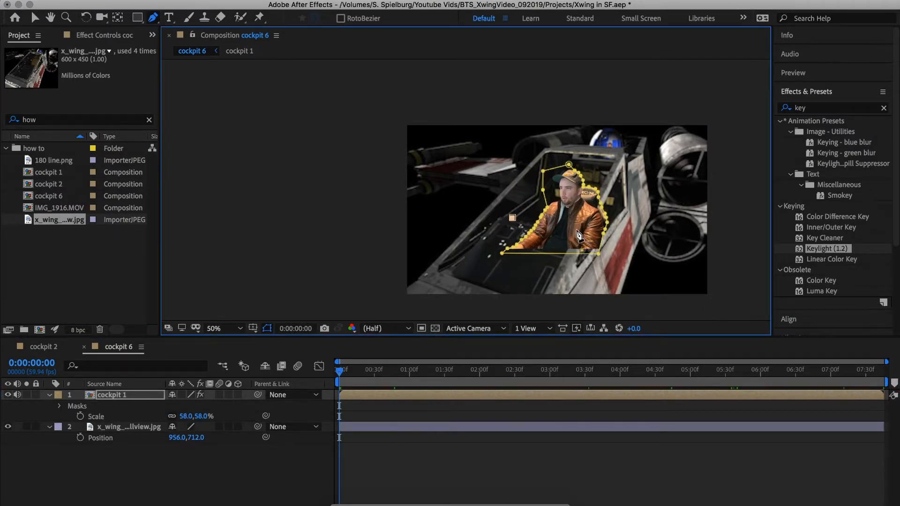
# Step: Draw a second closed mask on the cockpit 1 layer, following the X-wing's dashboard edge and the cockpit frame in front of the man
pyautogui.click(576, 229)
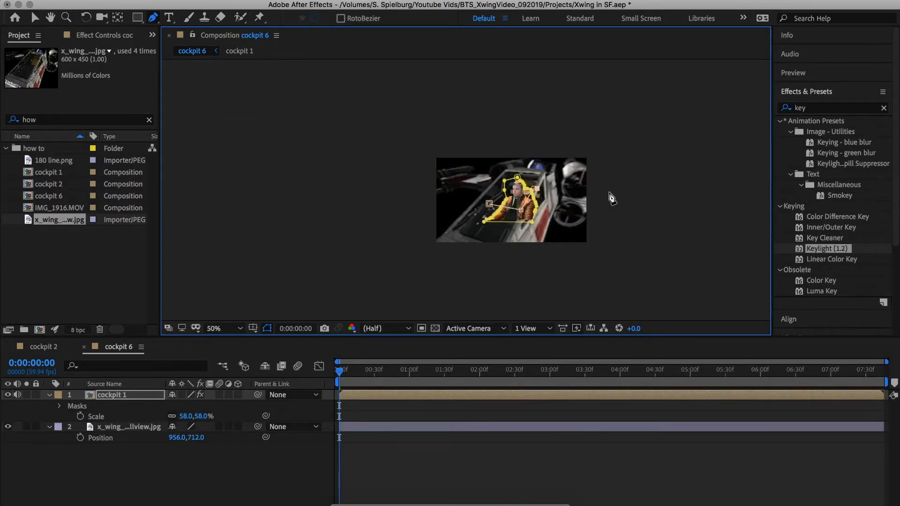
pyautogui.scroll(1, 328, 202)
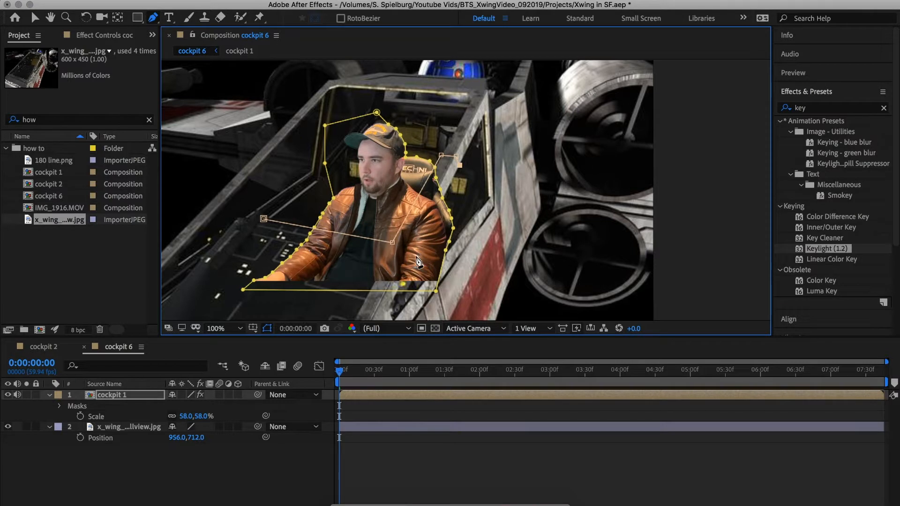
pyautogui.click(403, 285)
pyautogui.click(263, 308)
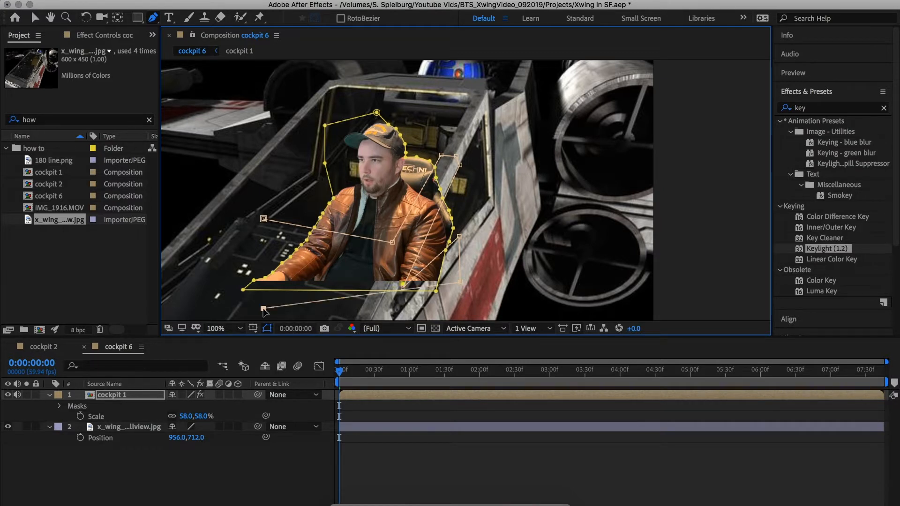
pyautogui.click(212, 295)
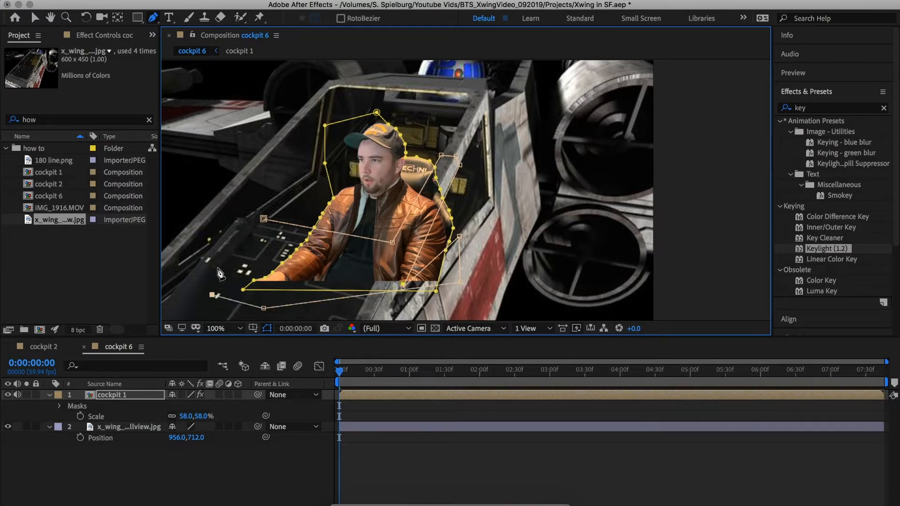
pyautogui.click(264, 219)
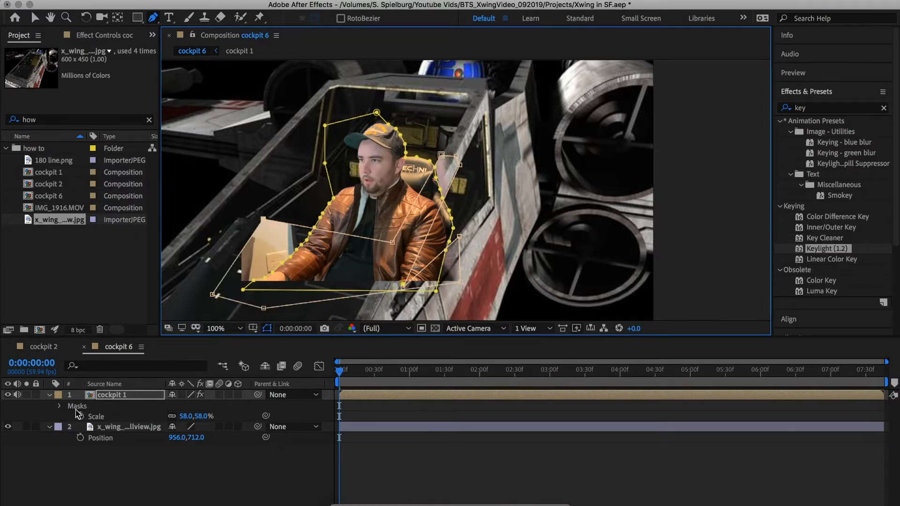
# Step: Set Mask 2 to Subtract and adjust its vertices beside the man's arm to fit the cockpit frame
pyautogui.click(61, 408)
pyautogui.click(199, 429)
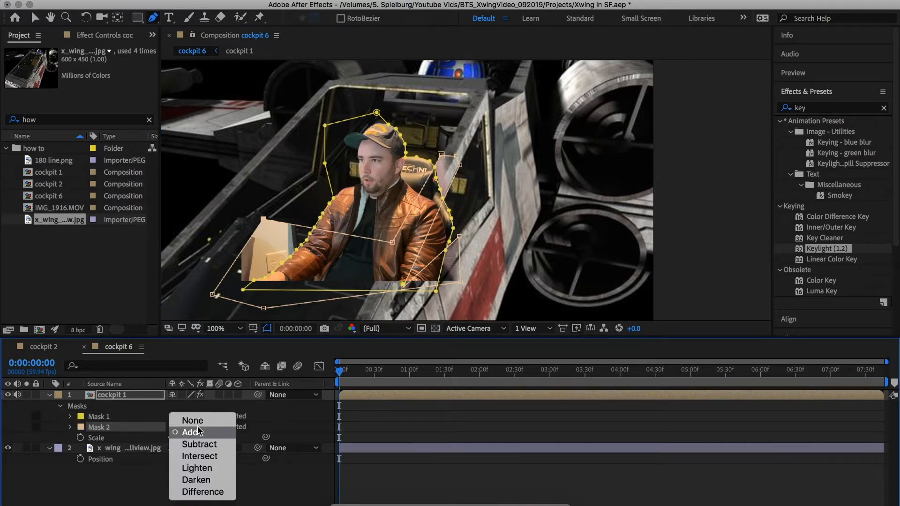
pyautogui.click(199, 443)
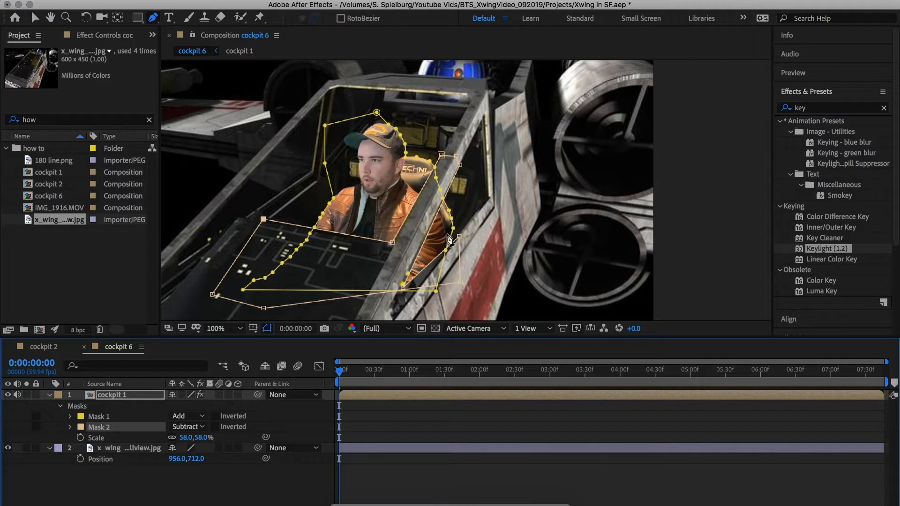
pyautogui.moveTo(459, 237)
pyautogui.mouseDown()
pyautogui.moveTo(428, 217)
pyautogui.moveTo(459, 229)
pyautogui.mouseUp()
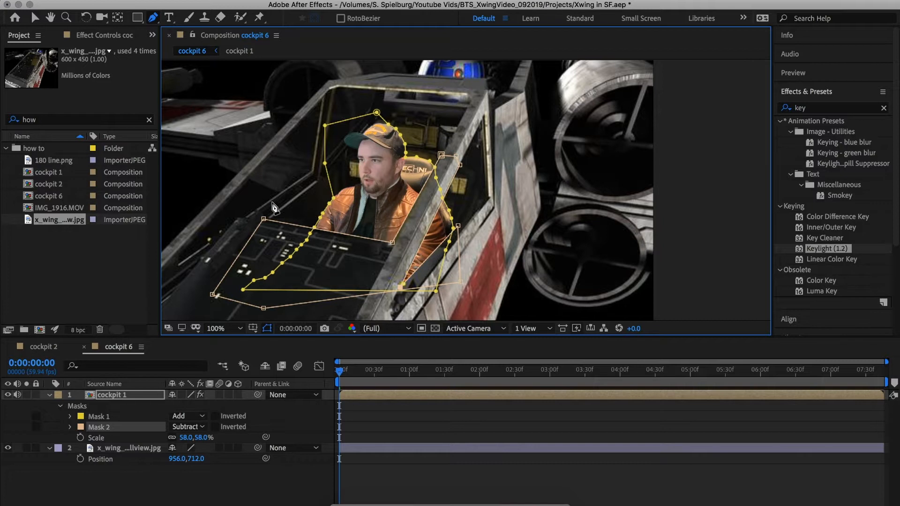
# Step: Deselect the cockpit 1 layer's masks to show the clean composite and move the current time to 0:00:00:03
pyautogui.scroll(2, 269, 201)
pyautogui.scroll(-4, 260, 172)
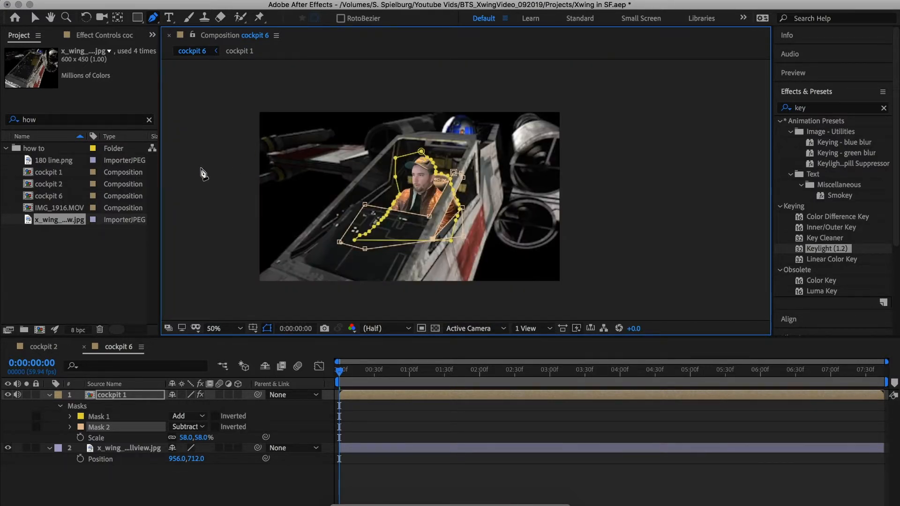
pyautogui.click(113, 494)
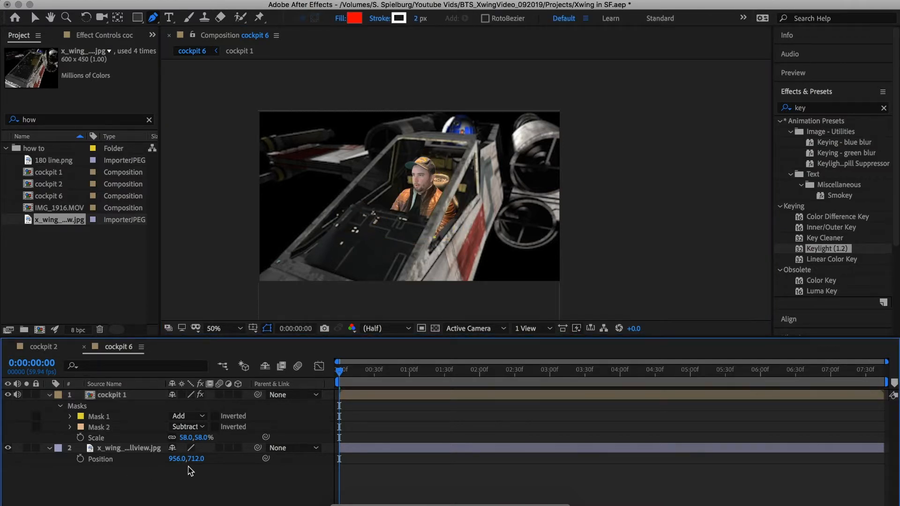
pyautogui.moveTo(342, 374); pyautogui.dragTo(345, 402)
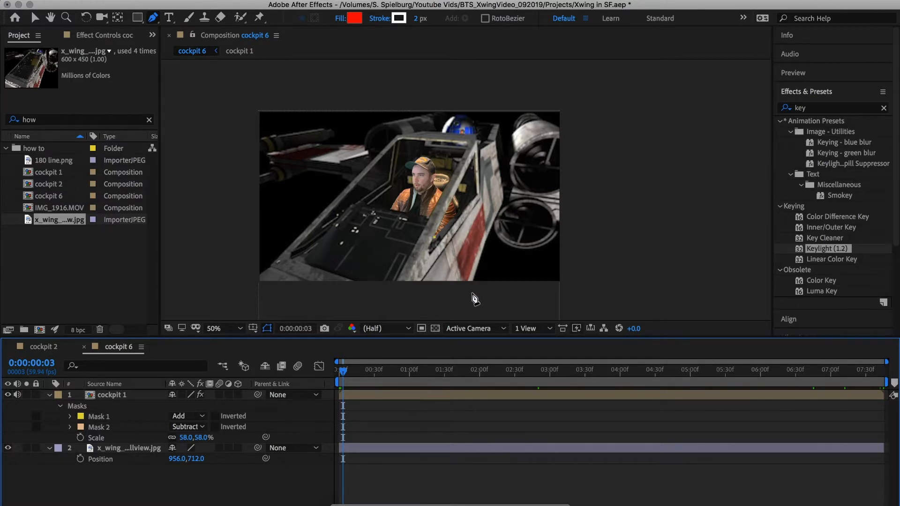
# Step: Draw a closed mask on the X-wing image layer around the ship's outline, excluding the black background between the wings and engines
pyautogui.click(471, 292)
pyautogui.click(492, 227)
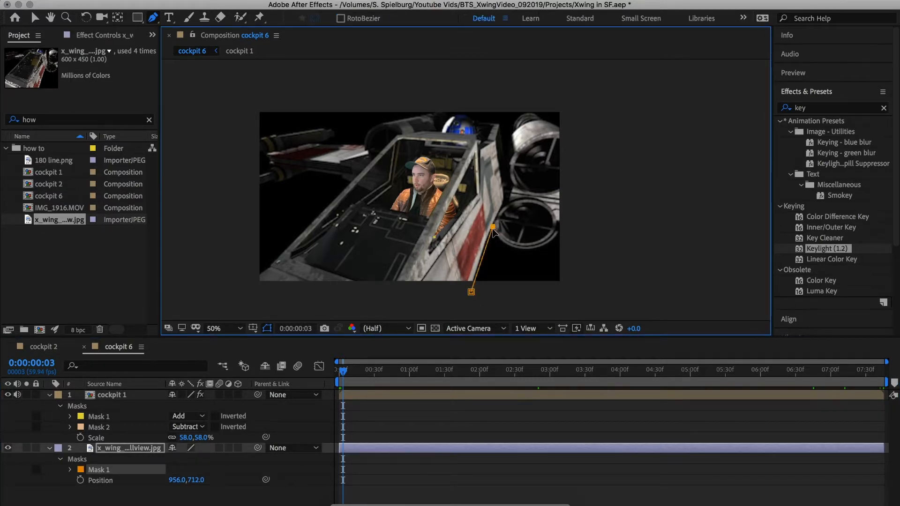
pyautogui.click(501, 240)
pyautogui.click(523, 249)
pyautogui.click(547, 241)
pyautogui.click(566, 227)
pyautogui.click(609, 148)
pyautogui.click(559, 124)
pyautogui.click(542, 115)
pyautogui.click(532, 112)
pyautogui.click(518, 116)
pyautogui.click(509, 122)
pyautogui.click(483, 120)
pyautogui.click(450, 109)
pyautogui.click(424, 109)
pyautogui.click(392, 122)
pyautogui.click(370, 133)
pyautogui.click(363, 140)
pyautogui.click(331, 127)
pyautogui.click(313, 128)
pyautogui.click(288, 133)
pyautogui.click(262, 137)
pyautogui.click(247, 139)
pyautogui.click(253, 162)
pyautogui.click(265, 155)
pyautogui.click(271, 169)
pyautogui.click(255, 175)
pyautogui.click(253, 191)
pyautogui.click(284, 183)
pyautogui.click(307, 171)
pyautogui.click(342, 175)
pyautogui.click(351, 182)
pyautogui.click(271, 263)
pyautogui.click(255, 275)
pyautogui.click(246, 299)
pyautogui.click(471, 291)
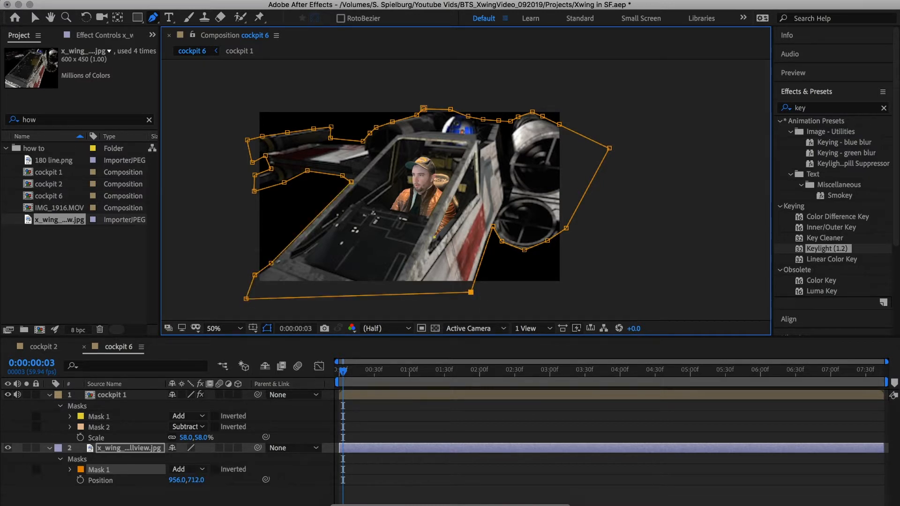
pyautogui.click(164, 497)
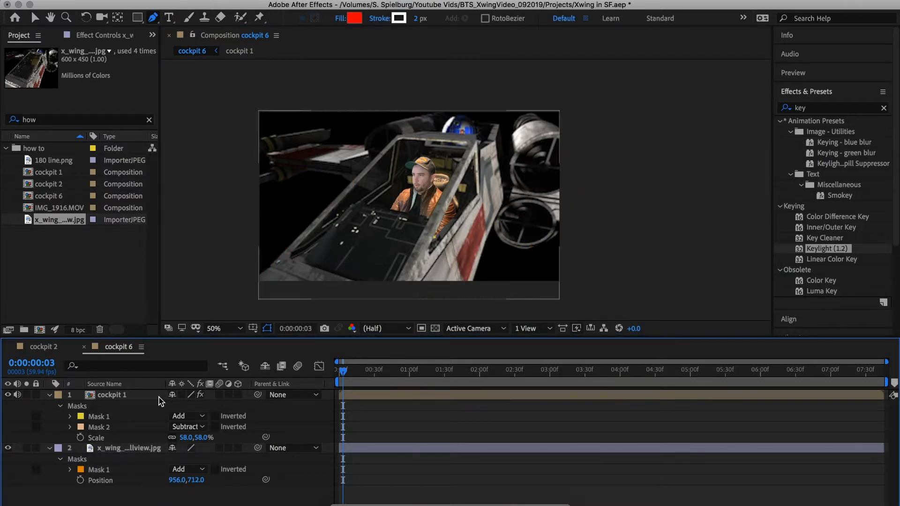
# Step: Add IMG_1916.MOV as the bottom layer of cockpit 6 and scrub ahead to check the city background behind the ship
pyautogui.click(28, 209)
pyautogui.moveTo(28, 209); pyautogui.dragTo(99, 487)
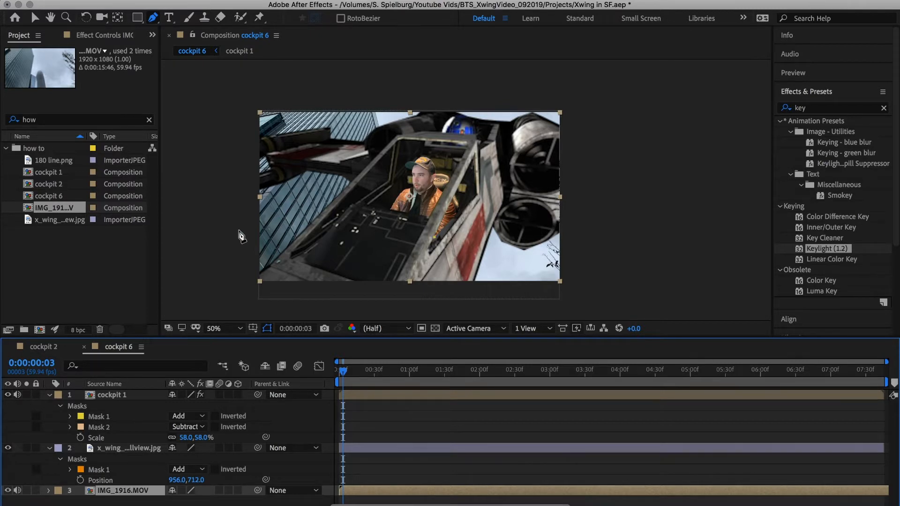
pyautogui.moveTo(345, 372); pyautogui.dragTo(401, 388)
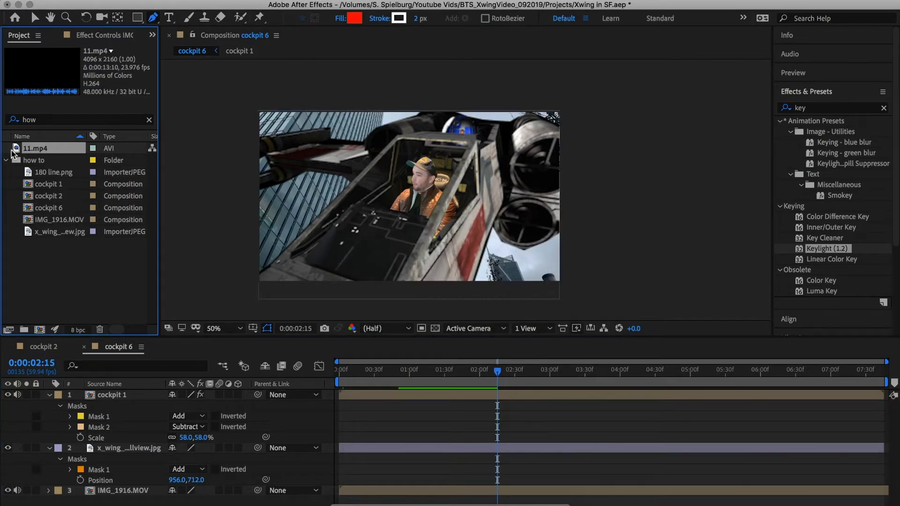
# Step: Add 11.mp4 above the cockpit 1 layer and set its blending mode to Screen
pyautogui.moveTo(17, 153); pyautogui.dragTo(108, 397)
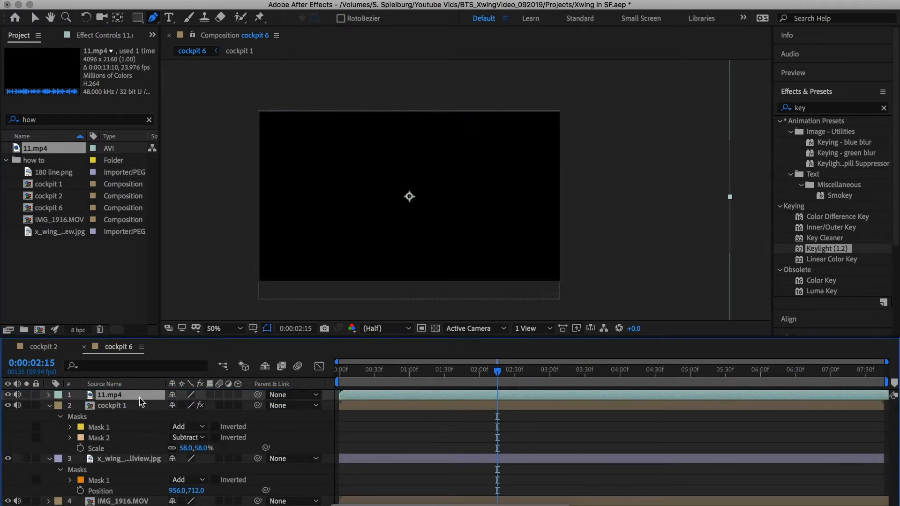
pyautogui.rightClick(132, 396)
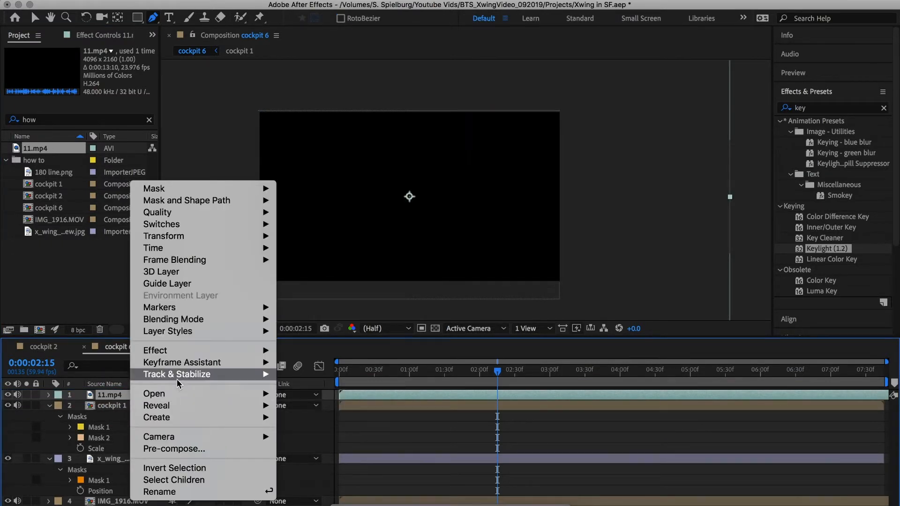
pyautogui.moveTo(192, 333)
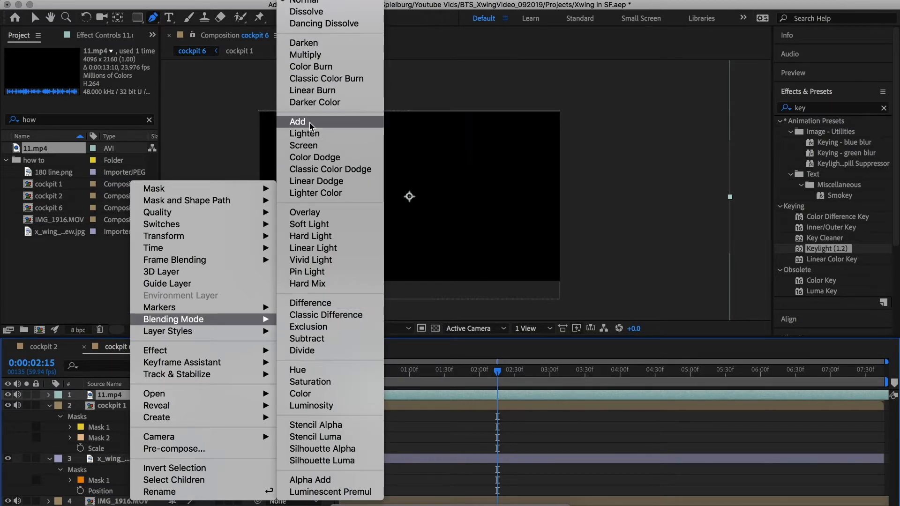
pyautogui.click(304, 146)
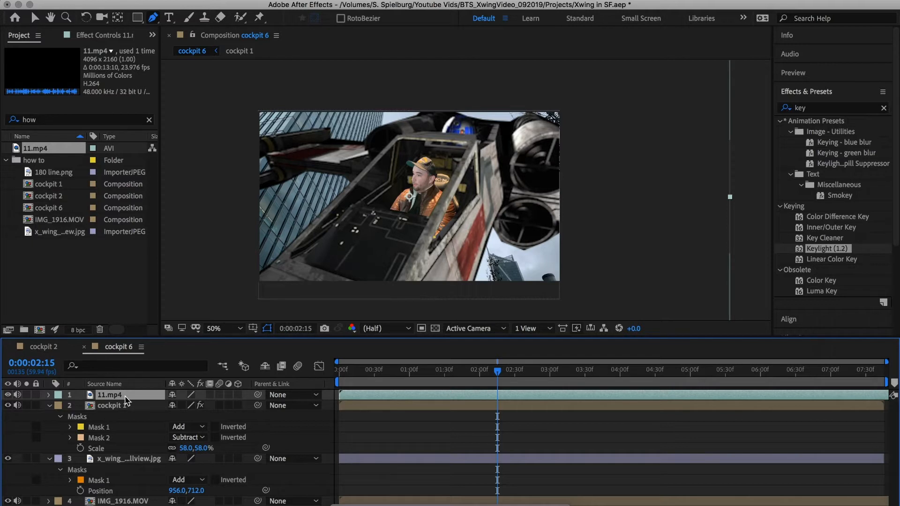
# Step: Scale the 11.mp4 layer to 49% and make it start at 0:00:02:15
pyautogui.press('s')
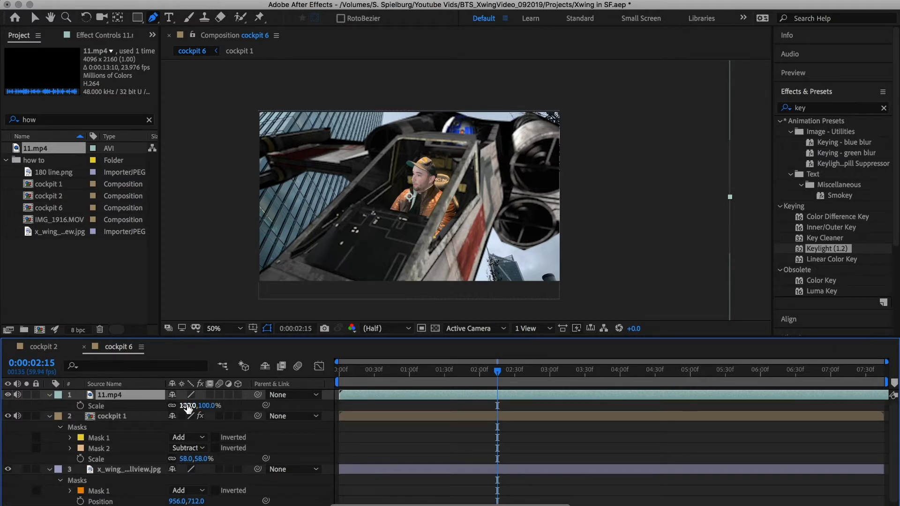
pyautogui.moveTo(184, 405); pyautogui.dragTo(174, 428)
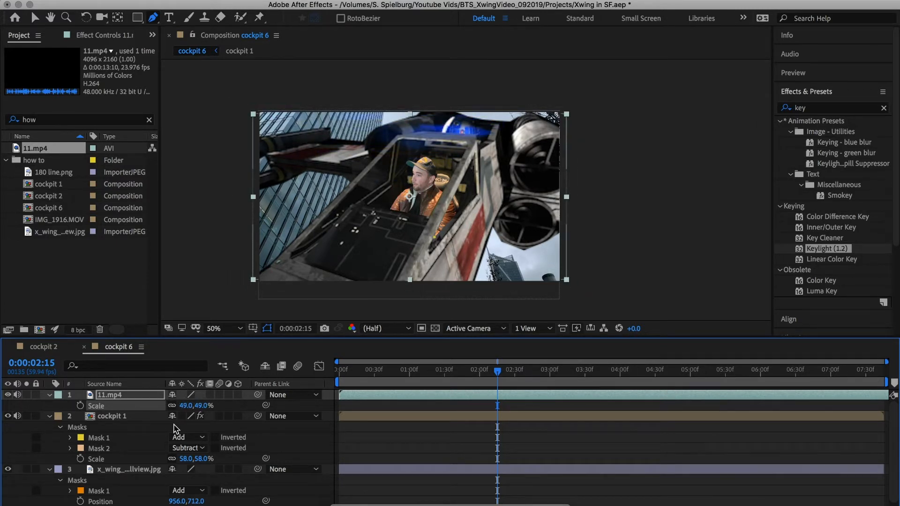
pyautogui.hotkey('alt', '[')
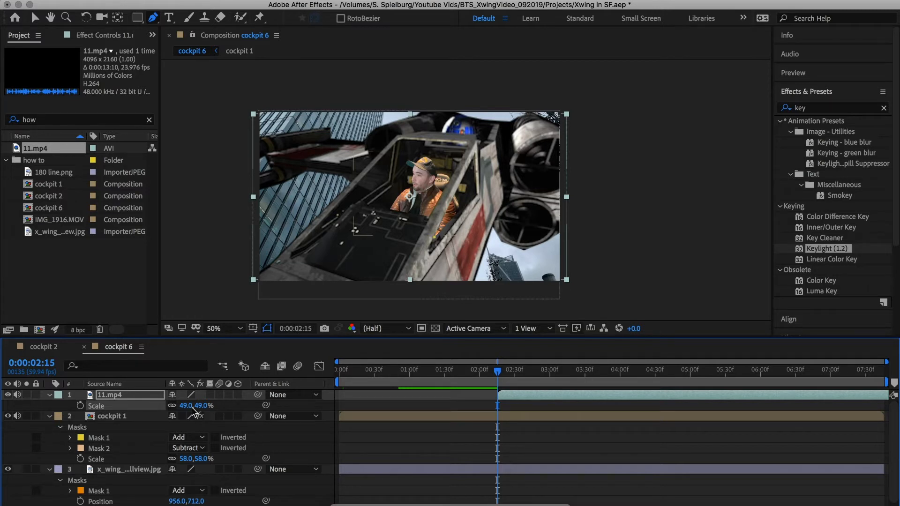
# Step: Rotate the 11.mp4 layer to 181°
pyautogui.press('r')
pyautogui.scroll(-1, 133, 396)
pyautogui.moveTo(182, 398); pyautogui.dragTo(292, 396)
# Step: Slide the 11.mp4 layer earlier so its blue light falls on the dashboard at 0:00:03:03, and preview from 0:00:00:41
pyautogui.click(385, 370)
pyautogui.moveTo(385, 373); pyautogui.dragTo(554, 357)
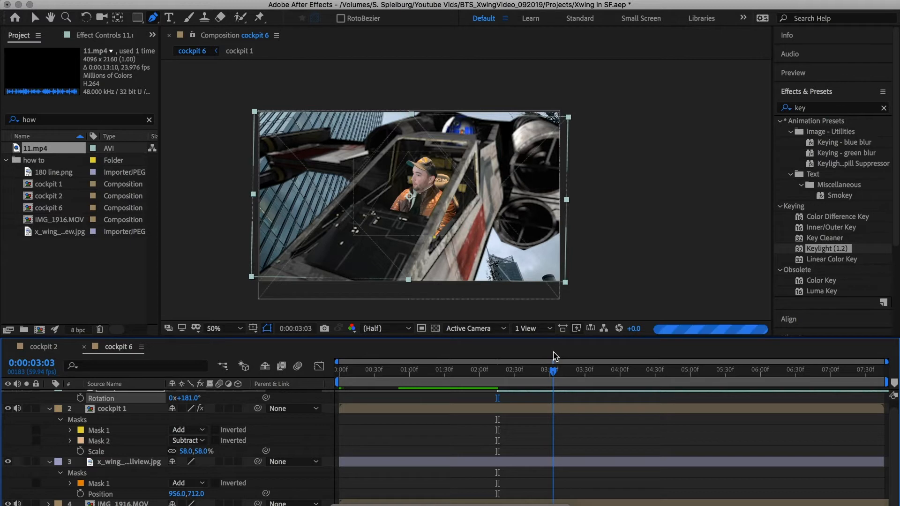
pyautogui.scroll(1, 448, 438)
pyautogui.moveTo(544, 391); pyautogui.dragTo(372, 429)
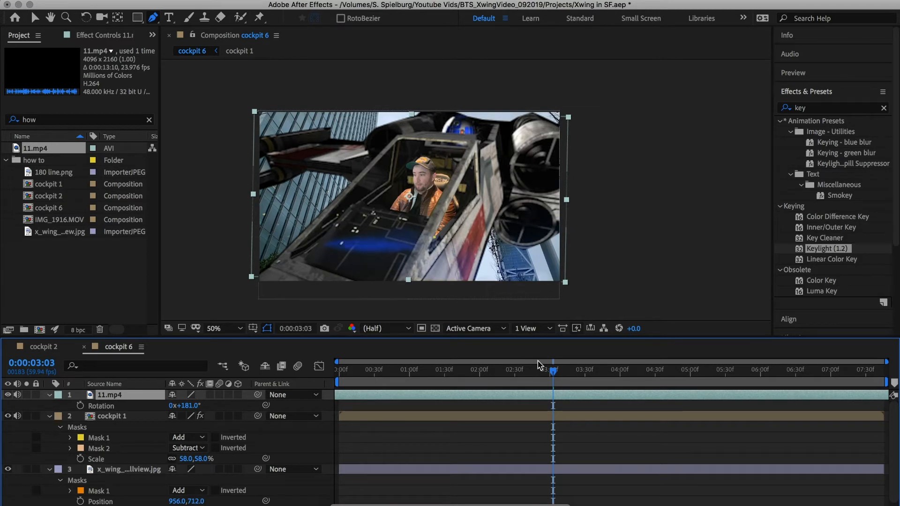
pyautogui.moveTo(554, 375); pyautogui.dragTo(388, 400)
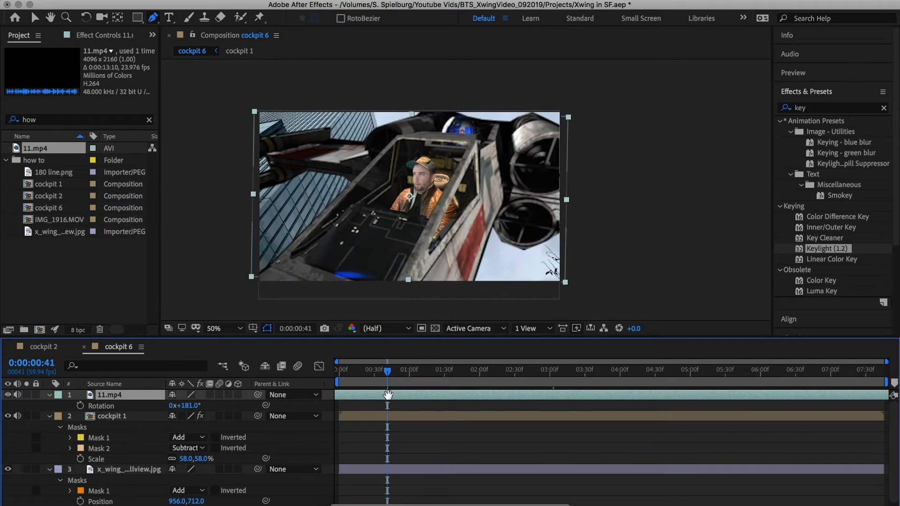
pyautogui.press('space')
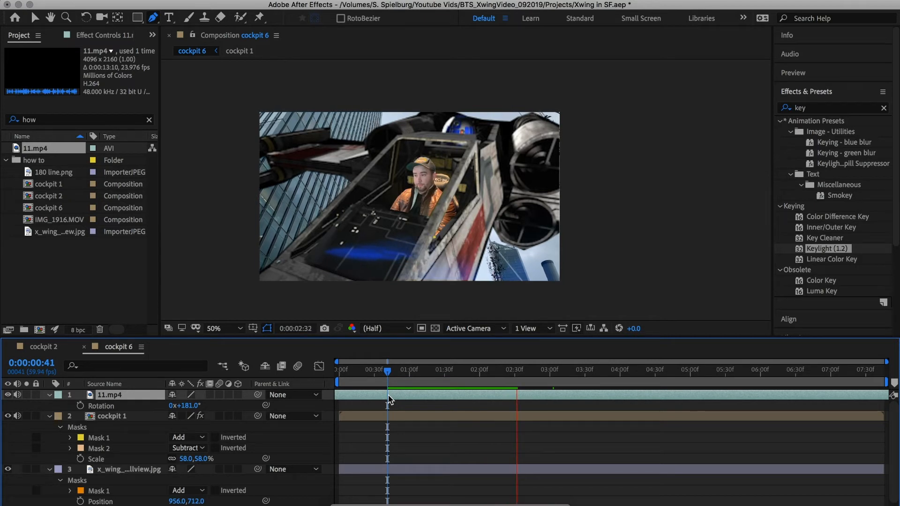
pyautogui.press('space')
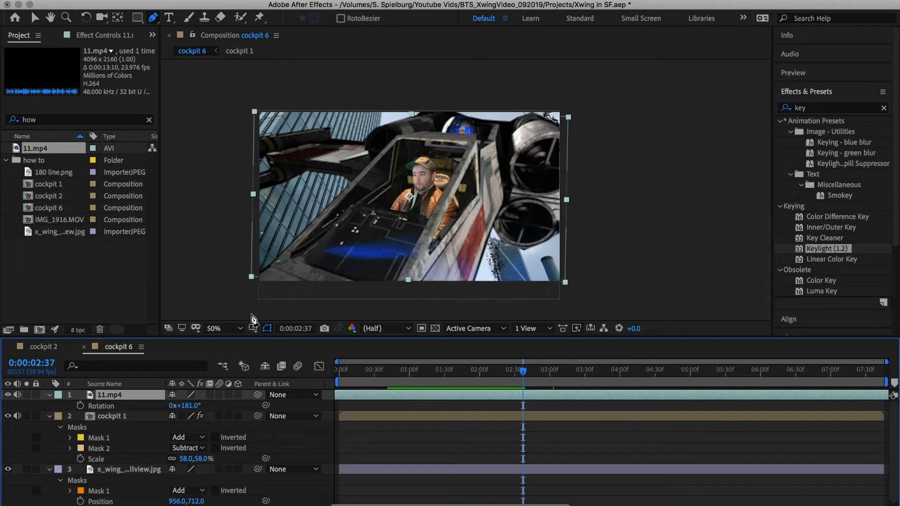
# Step: Review the cockpit 1, X-wing image, IMG_1916.MOV and 11.mp4 layers one by one, and check the composite at 0:00:03:11
pyautogui.scroll(-1, 118, 450)
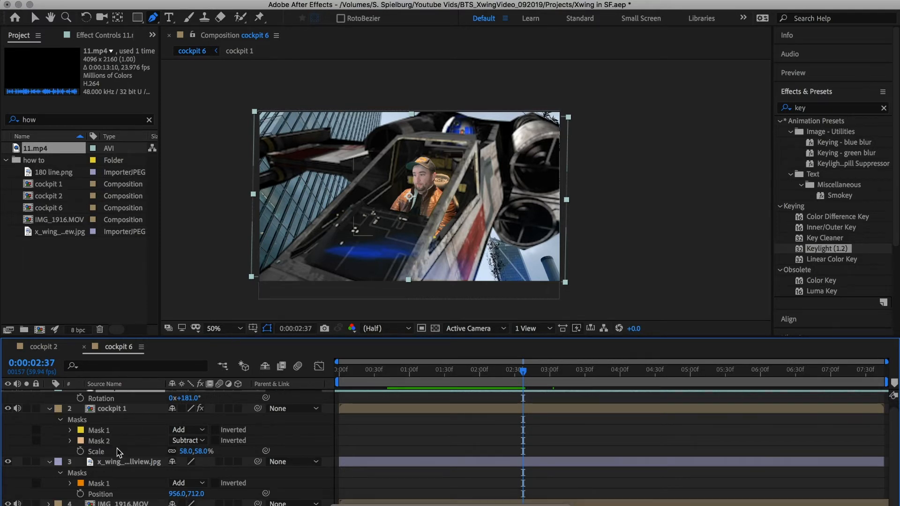
pyautogui.click(121, 409)
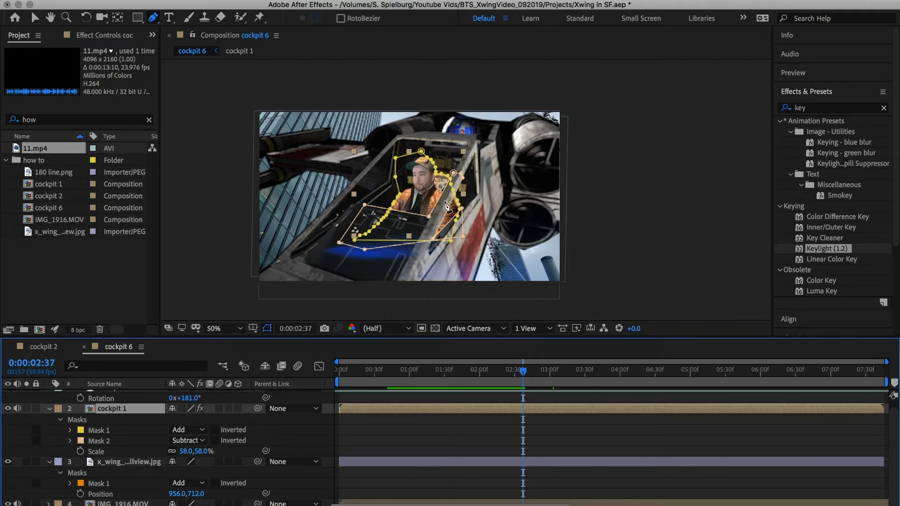
pyautogui.click(127, 462)
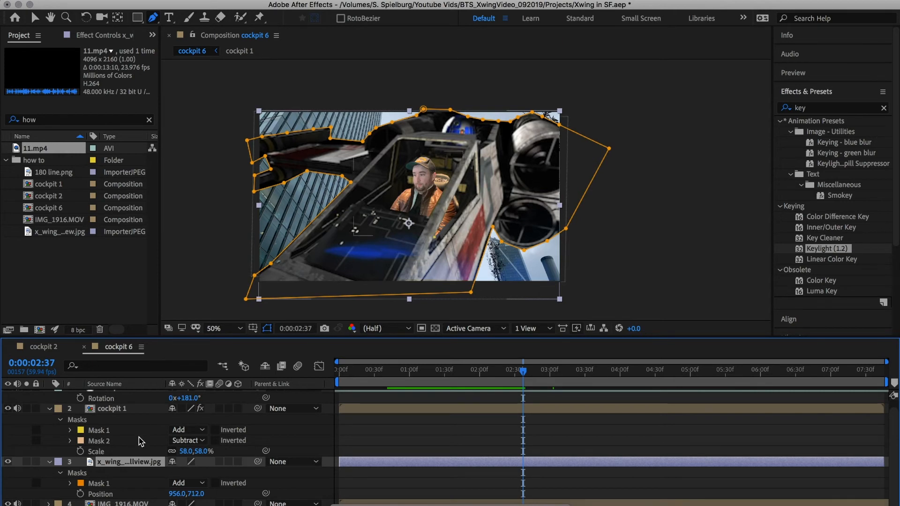
pyautogui.click(120, 503)
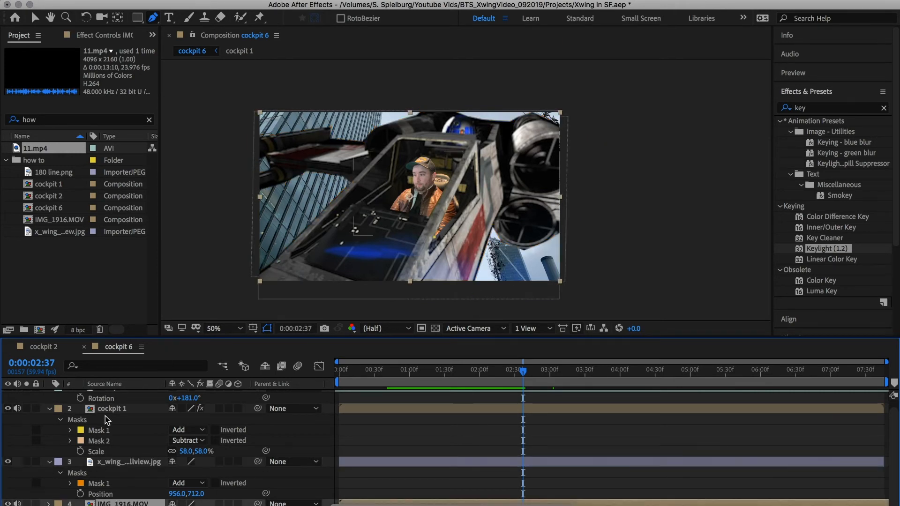
pyautogui.scroll(1, 112, 400)
pyautogui.click(111, 396)
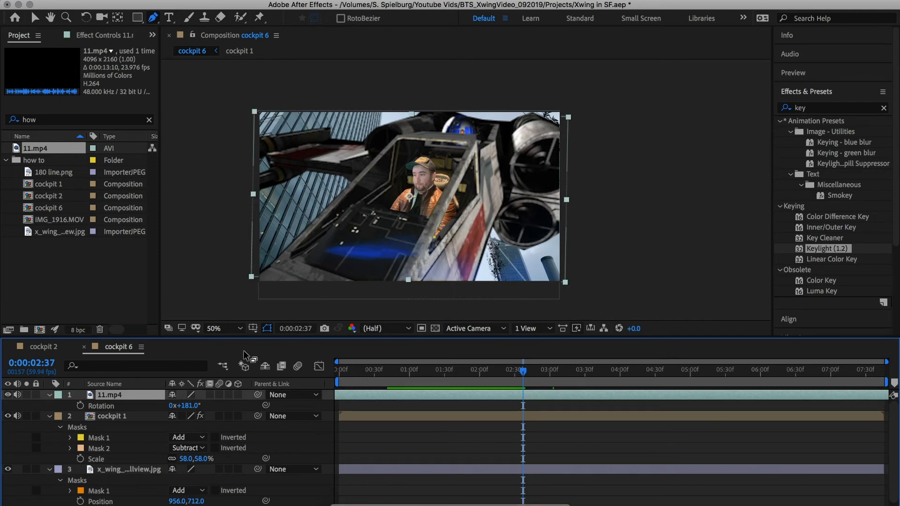
pyautogui.click(562, 370)
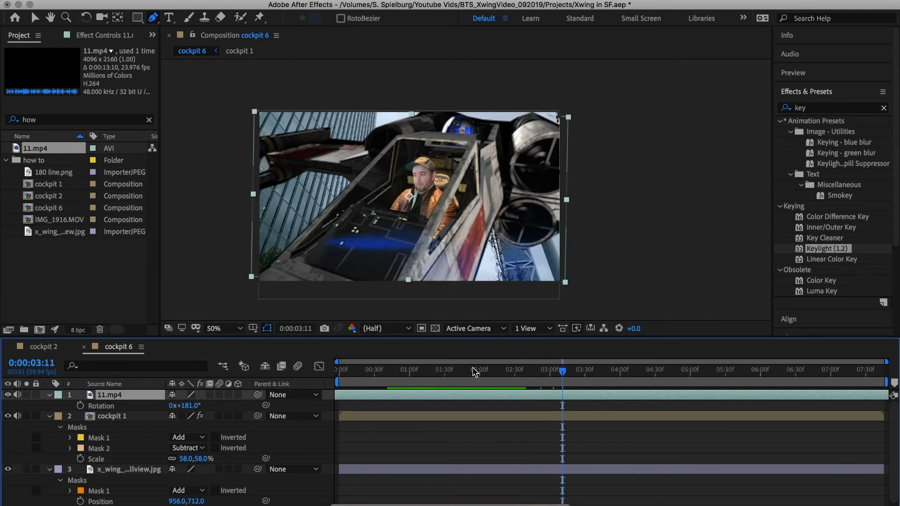